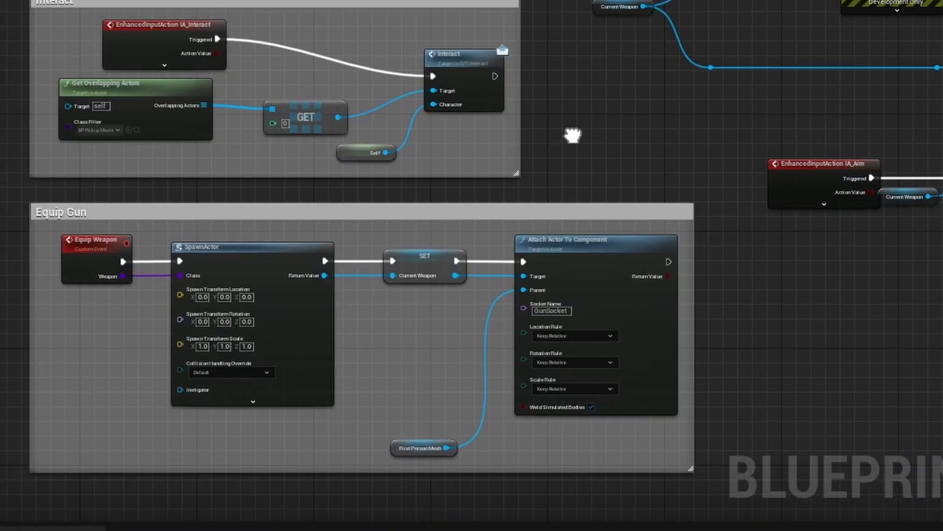
- Examine the Equip Gun, Interact and IA_Shoot logic in the character's blueprint graph
right_drag(572, 135, 779, 112)
right_drag(520, 25, 530, 96)
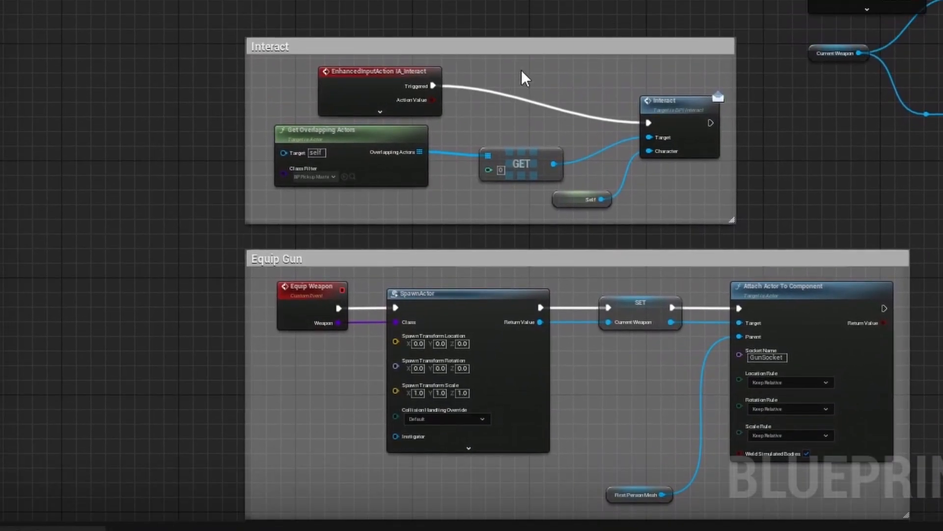
scroll(551, 17, up, 2)
right_drag(562, 147, 89, 44)
right_drag(615, 48, 396, 272)
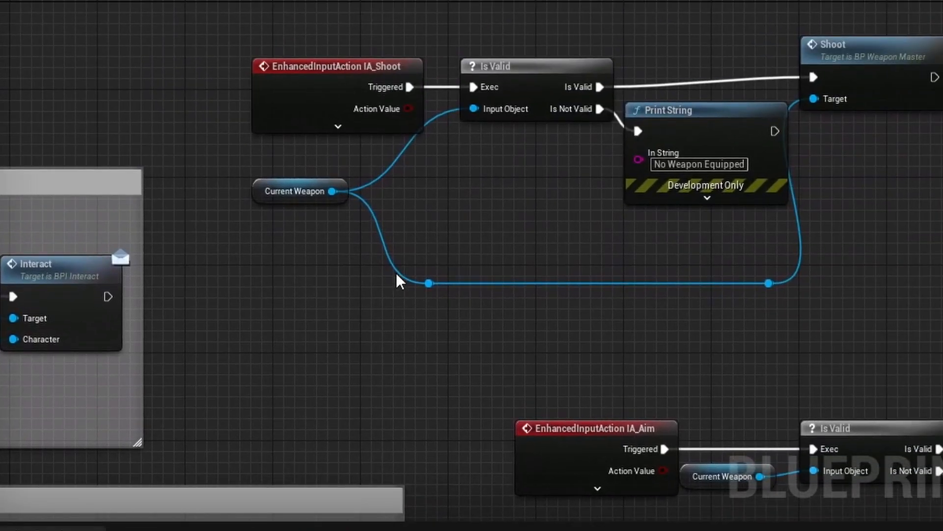
right_drag(558, 226, 299, 132)
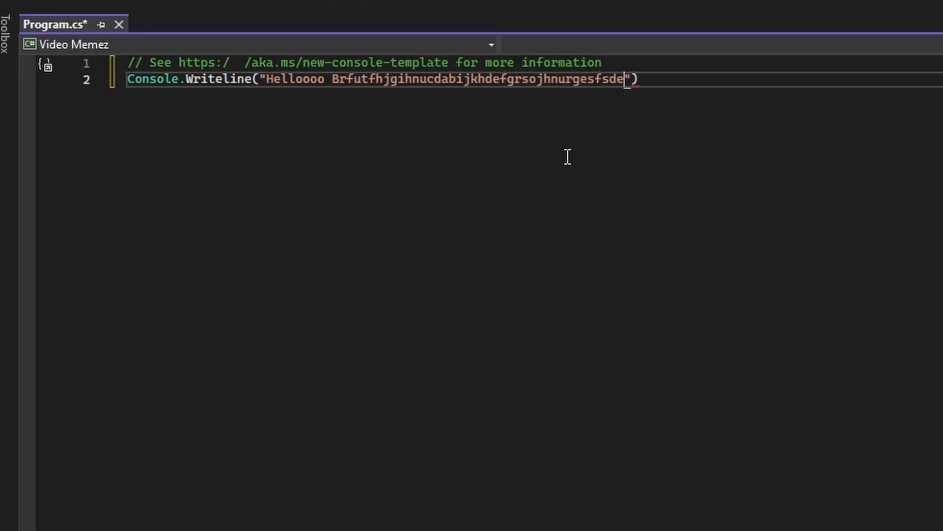
- Switch to Visual Studio and run the Video Memez console program
key(F5)
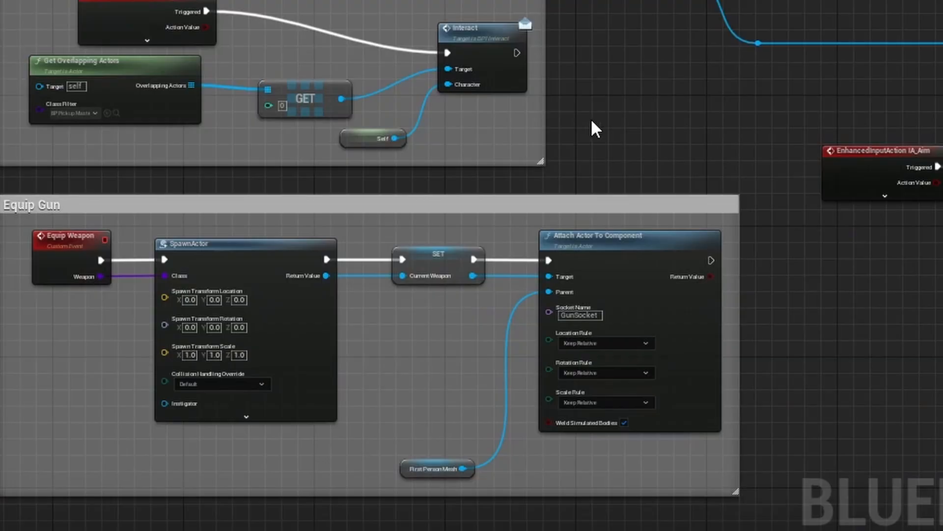
- Switch back to the Unreal blueprint graph and examine the logic from Equip Gun through IA_Shoot to the IA_Aim event and its Is Aiming toggle
right_drag(592, 121, 859, 95)
right_drag(568, 1, 579, 73)
scroll(607, 1, up, 3)
right_drag(618, 136, 224, 1)
right_drag(737, 11, 362, 307)
right_drag(618, 222, 228, 93)
right_drag(669, 107, 498, 79)
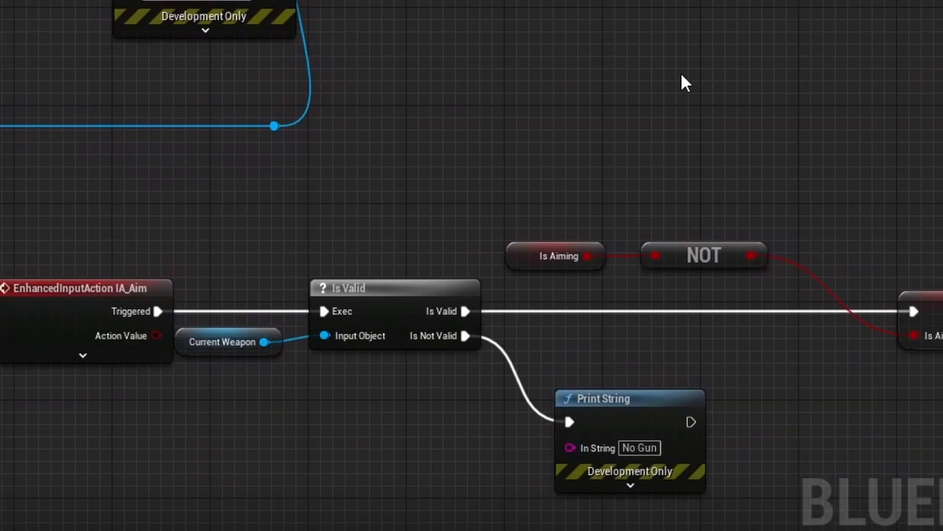
right_drag(683, 78, 639, 144)
right_drag(393, 177, 750, 152)
right_drag(206, 200, 476, 193)
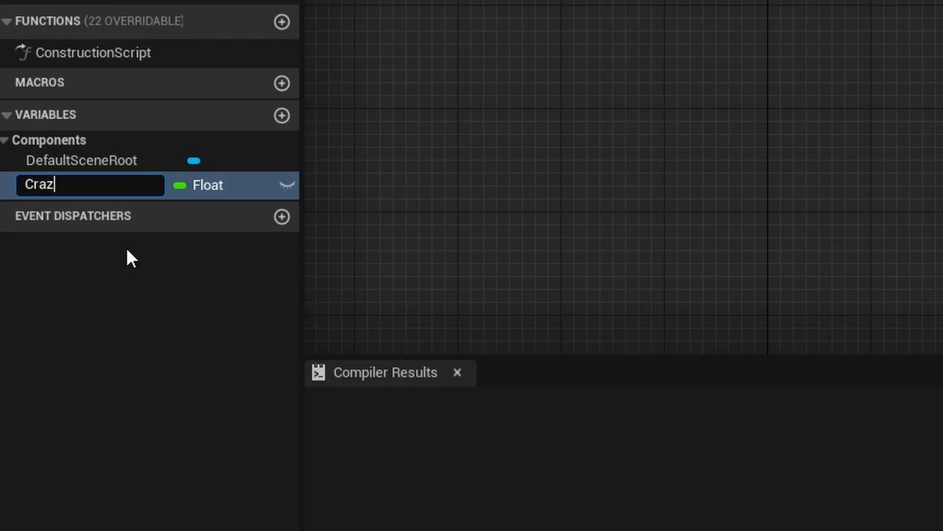
- Name the new float variable CrazyNumber and place a Get node for it in the graph
text(y)
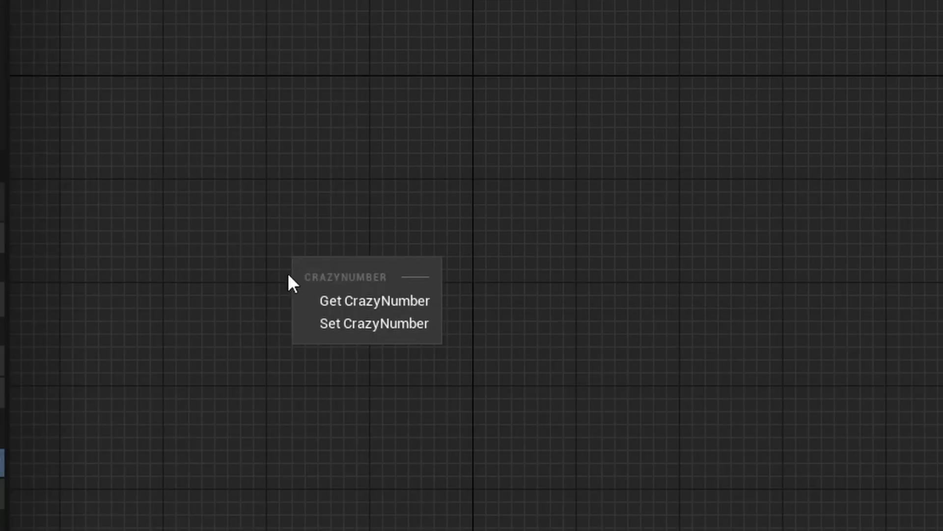
click(301, 300)
- Add a Branch node and a For Each Loop node to the graph beside the Crazy Number node
right_click(421, 177)
text(if)
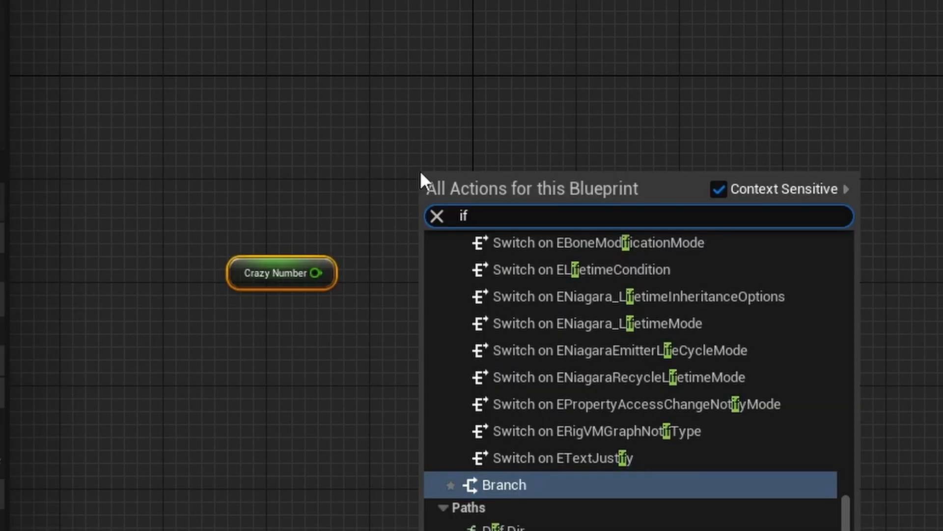
click(516, 484)
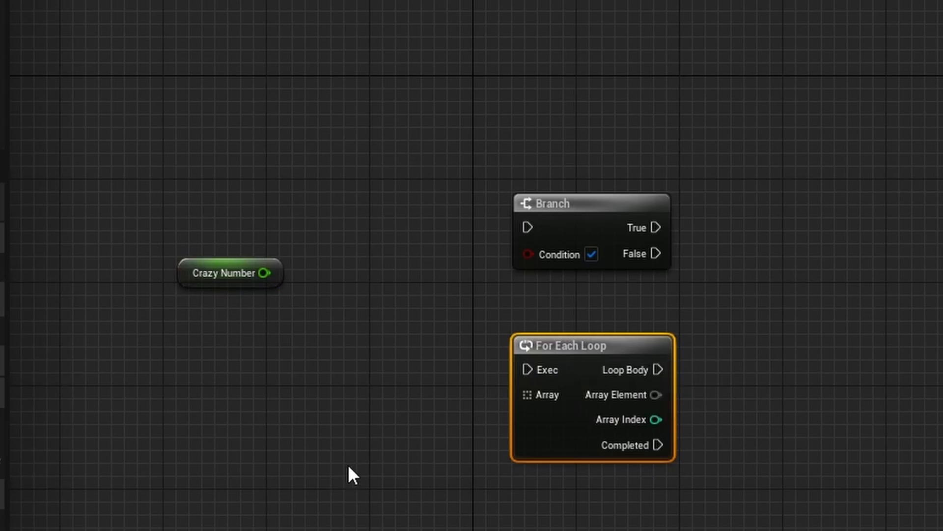
right_drag(380, 467, 493, 426)
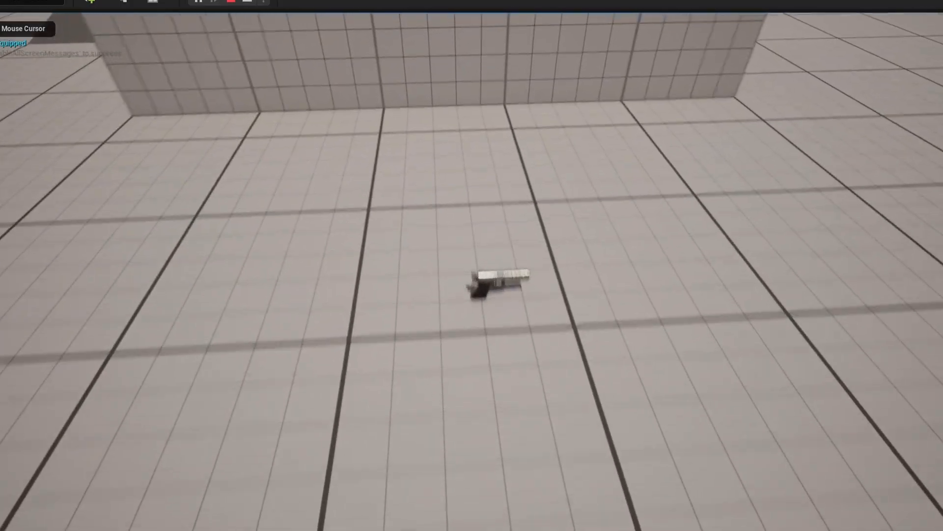
- Play-test the weapon by picking up the pistol from the floor and firing it at the blue cubes
key(e)
key(a)
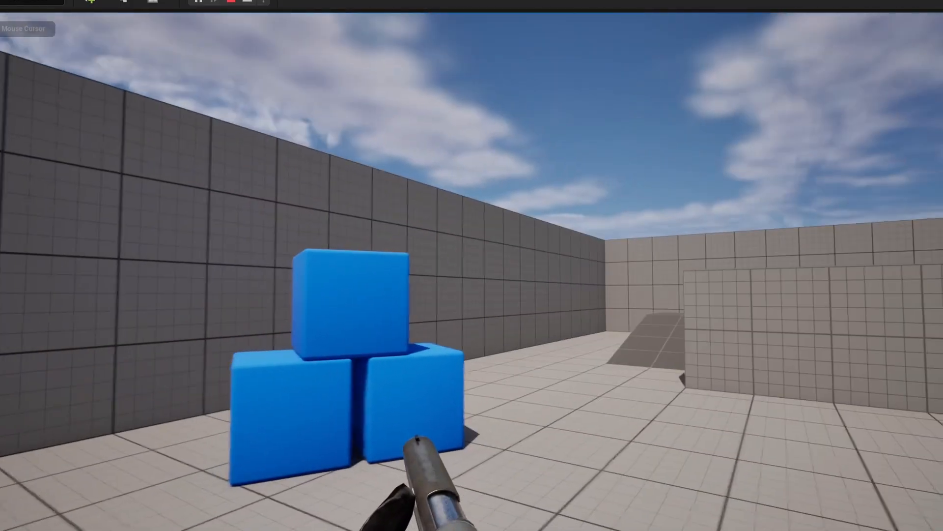
click(419, 298)
click(419, 299)
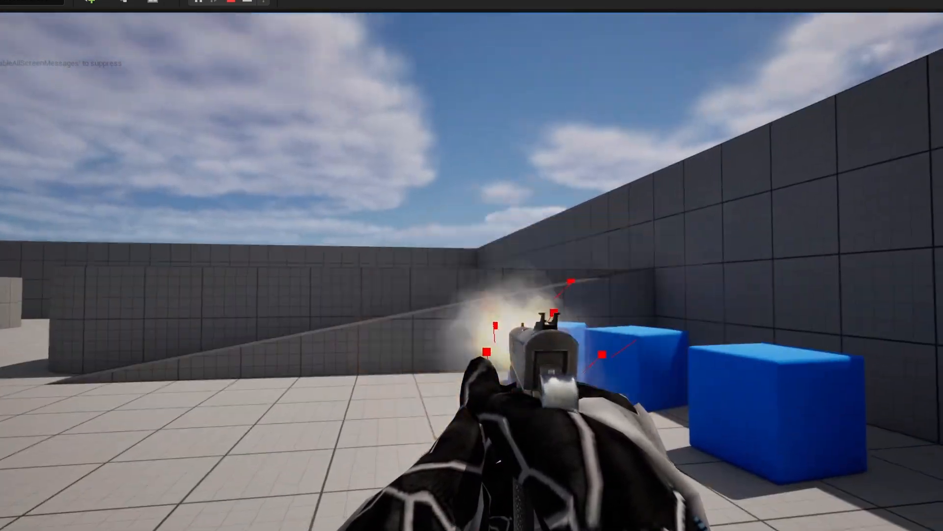
key(a)
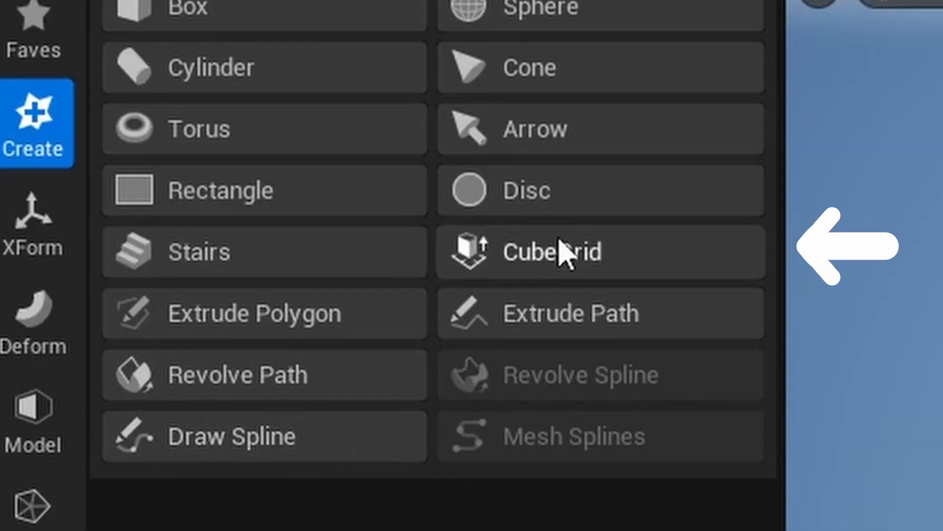
- Model the checkered tower block with the CubeGrid tool and push square window recesses into its wall
click(564, 253)
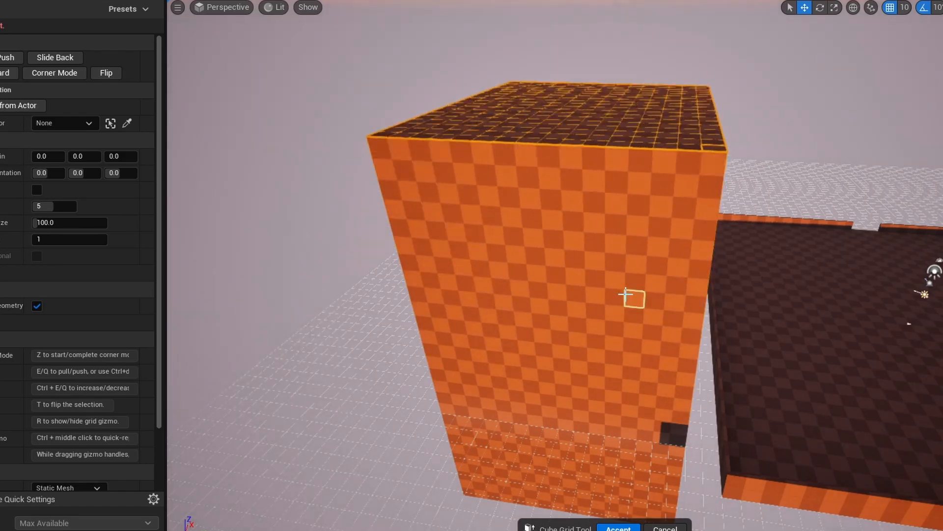
right_drag(625, 295, 572, 228)
key(s)
key(q)
key(w)
key(s)
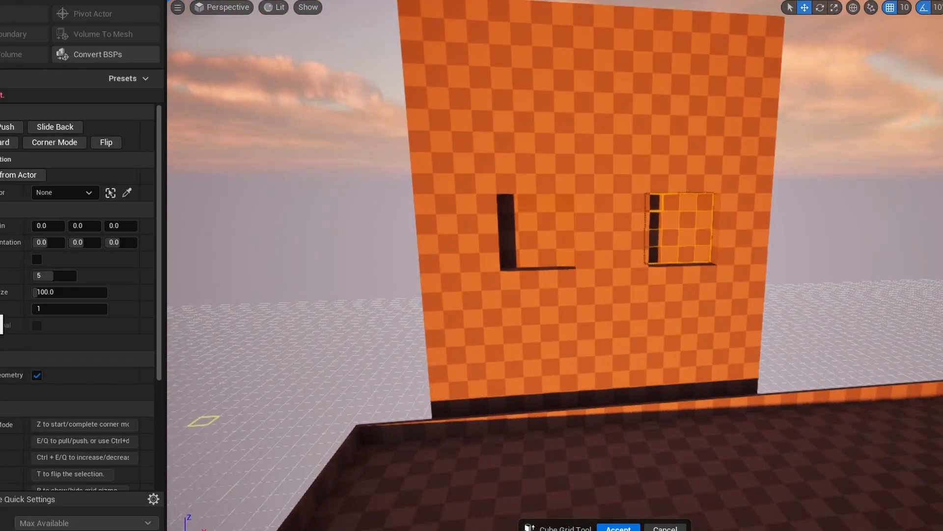
- Start the Edit Materials tool on the tower mesh and bring the brush over its window recesses
click(98, 75)
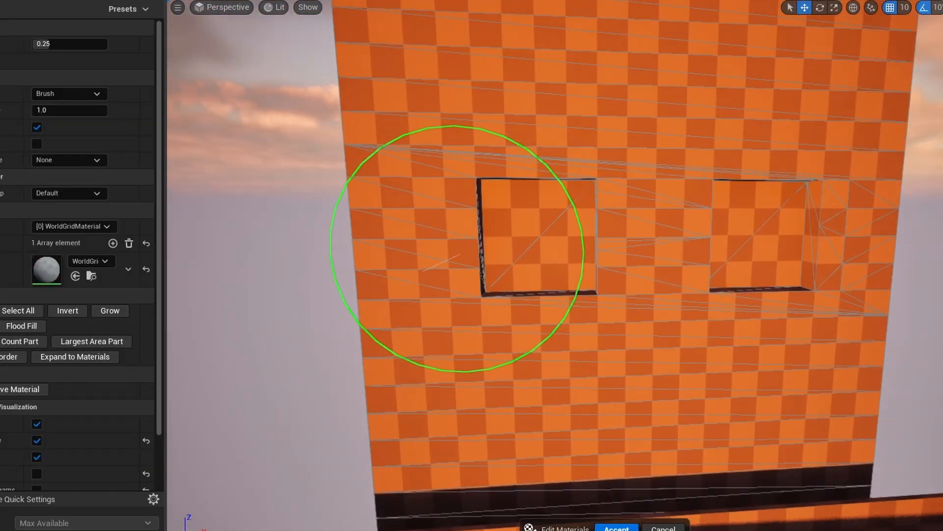
right_drag(457, 248, 478, 181)
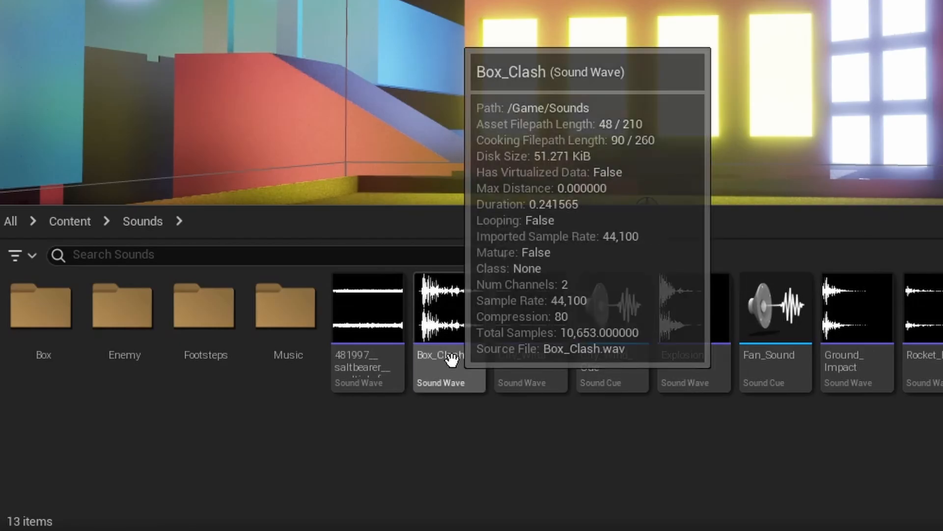
- Look through the sound waves in the Box folder and return to the Sounds folder
double_click(70, 337)
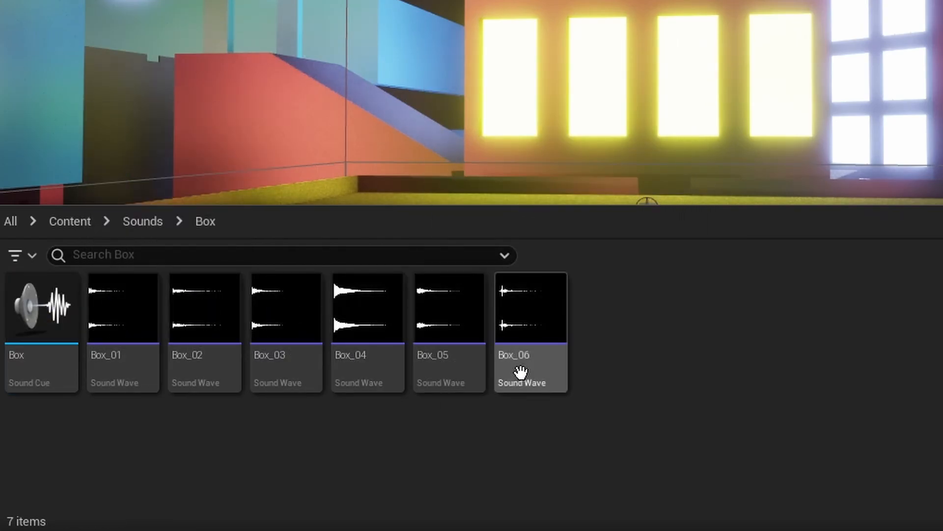
click(143, 222)
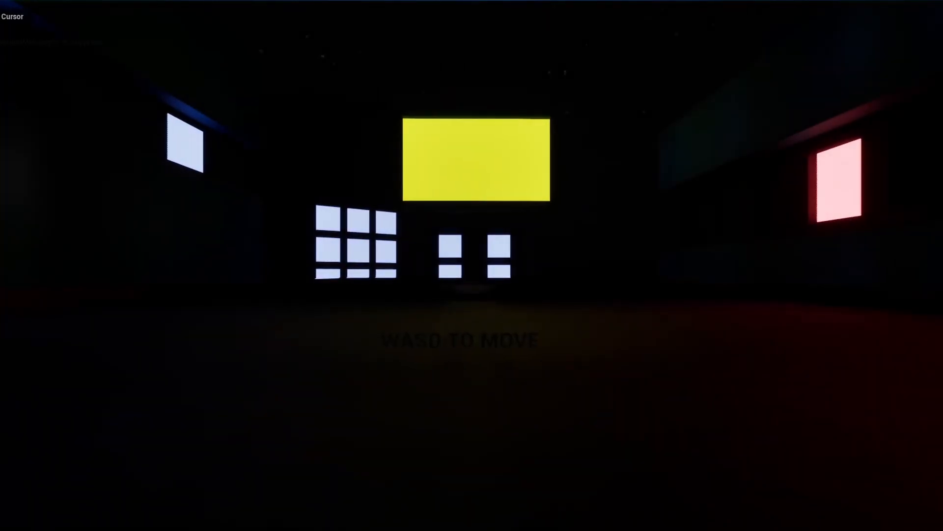
- Play-test the level's opening section by moving forward and jumping across the rooftops to the crouch/slide sign
key(w)
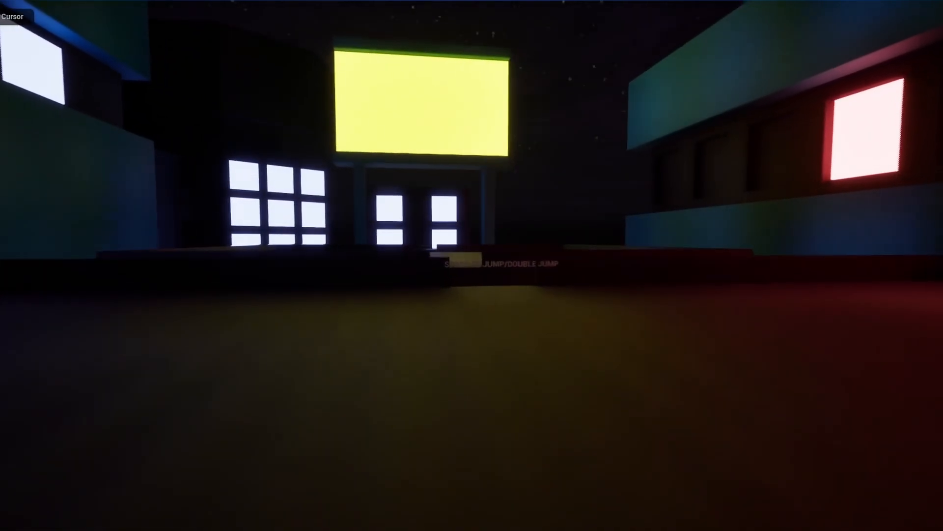
key(space)
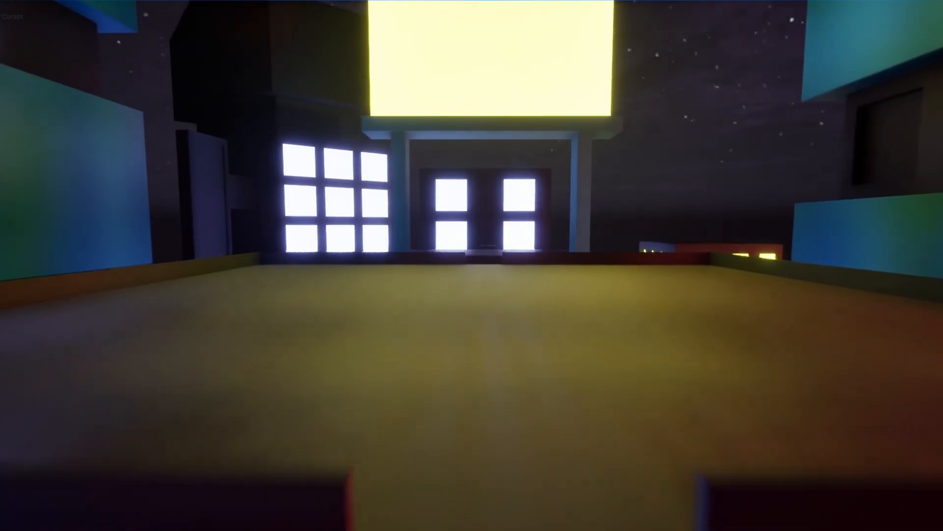
key(w)
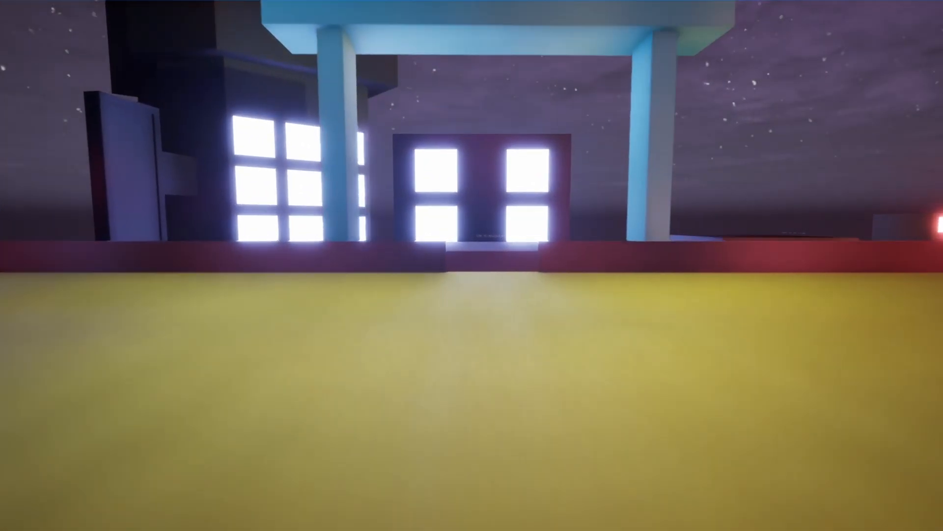
key(w)
key(space)
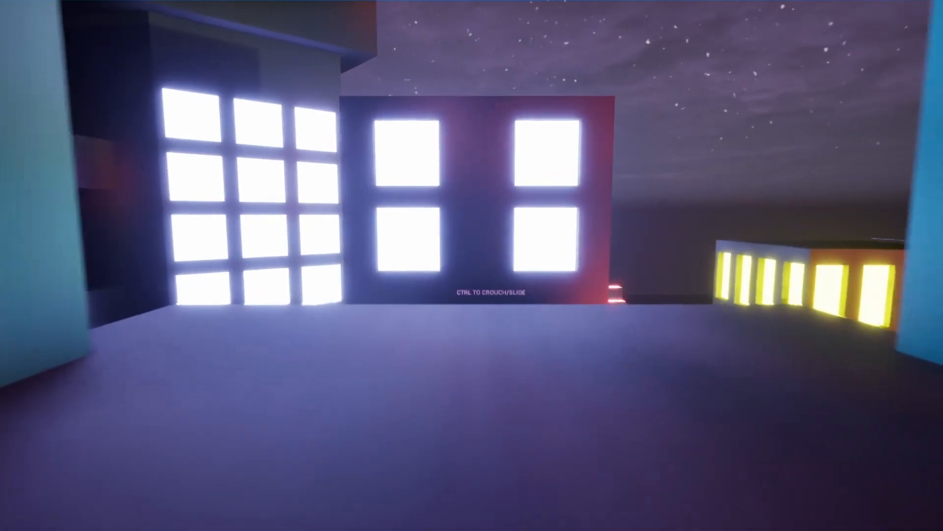
key(w)
key(space)
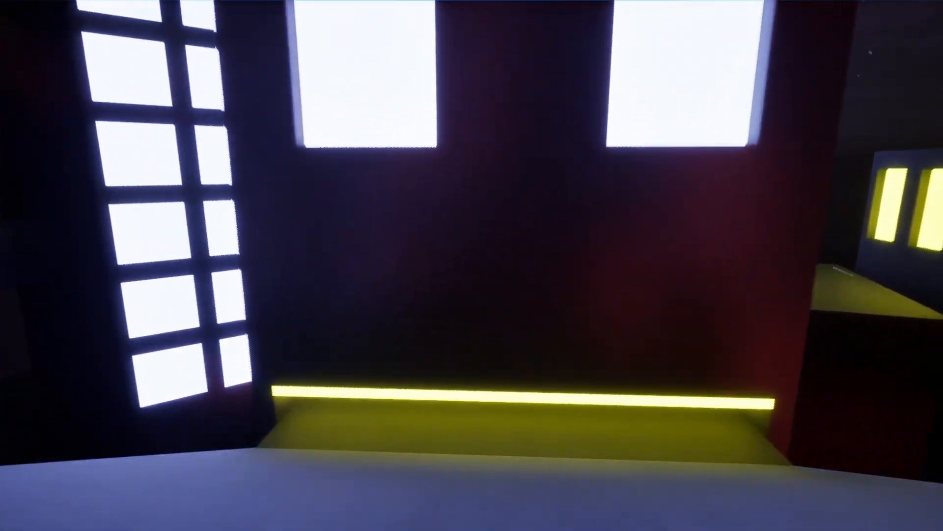
- Test the slide through the low opening in the building and continue to the glowing weapon pedestal
key(w)
key(ctrl)
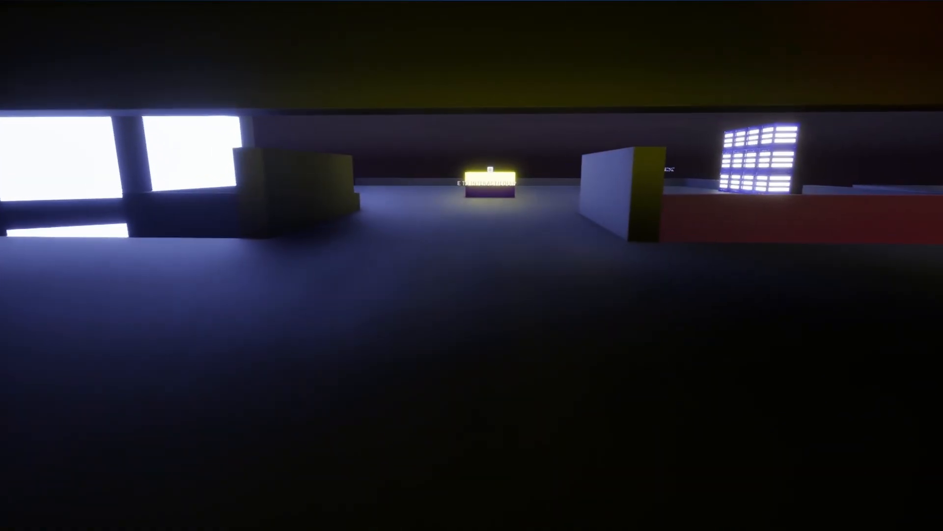
key(w)
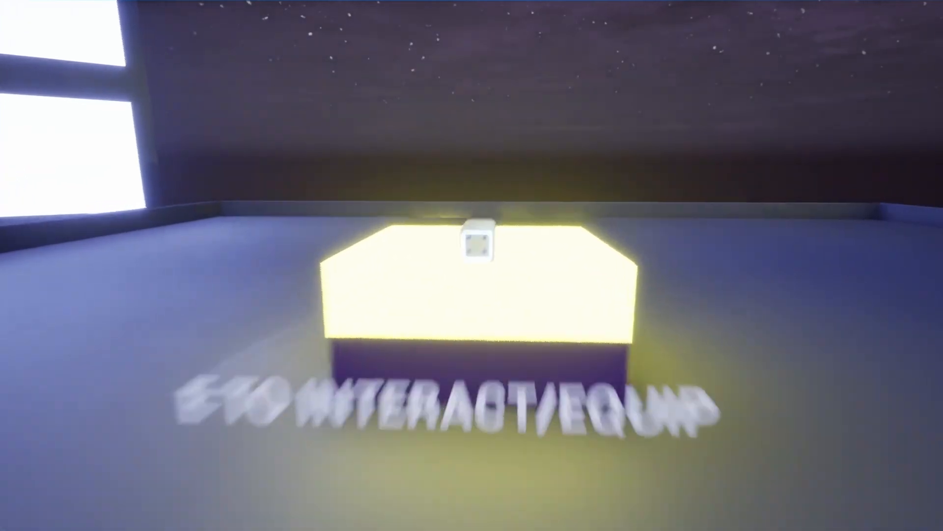
- Equip the gun from the pedestal and test shooting it at the stacked boxes while moving forward
key(e)
key(a)
key(w)
click(471, 266)
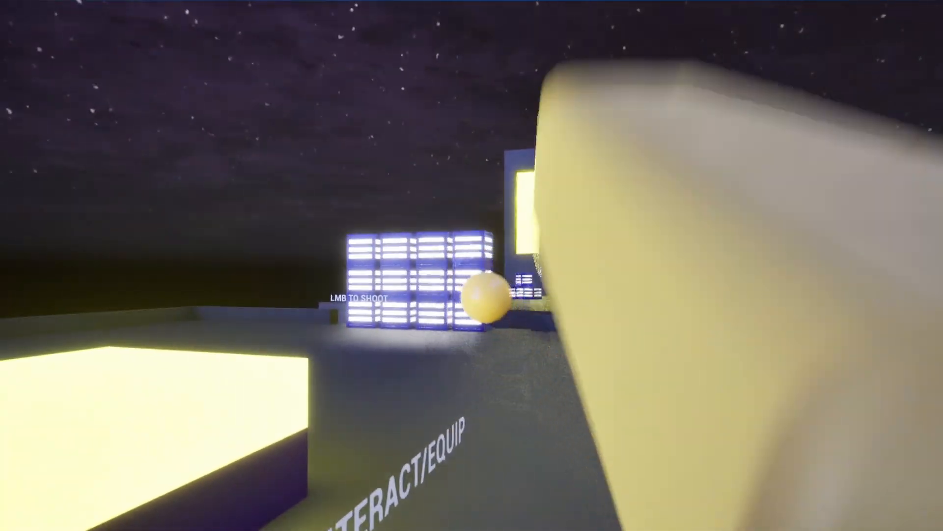
key(w)
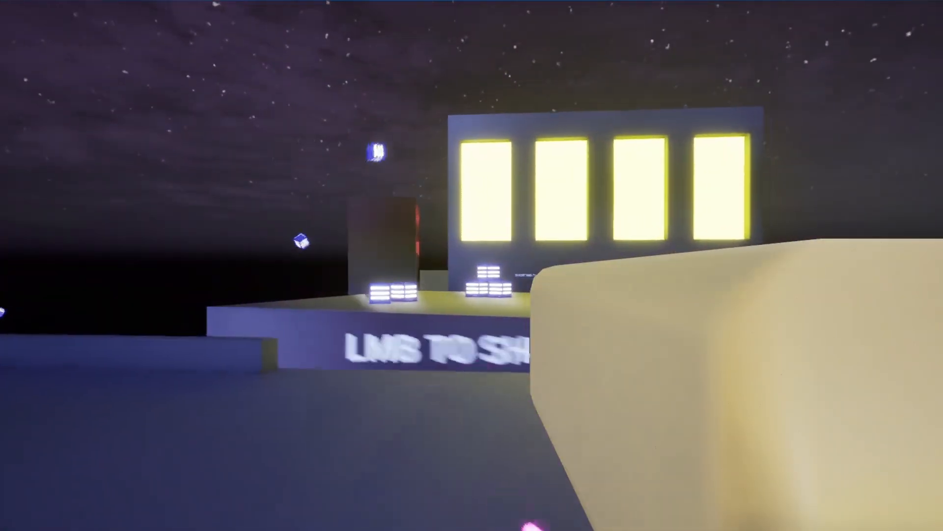
click(471, 266)
key(w)
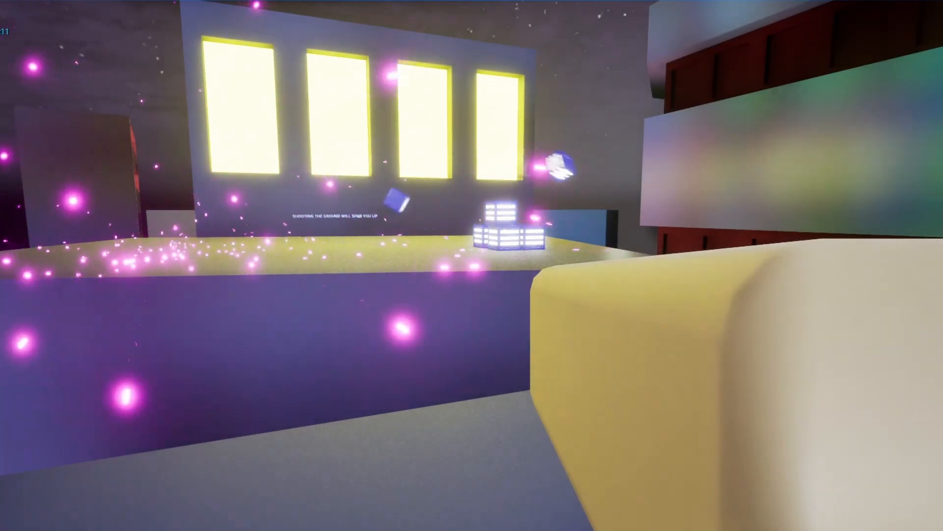
- Jump onto the yellow rooftop and shoot the ground to test the upward launch over the building
key(w)
key(space)
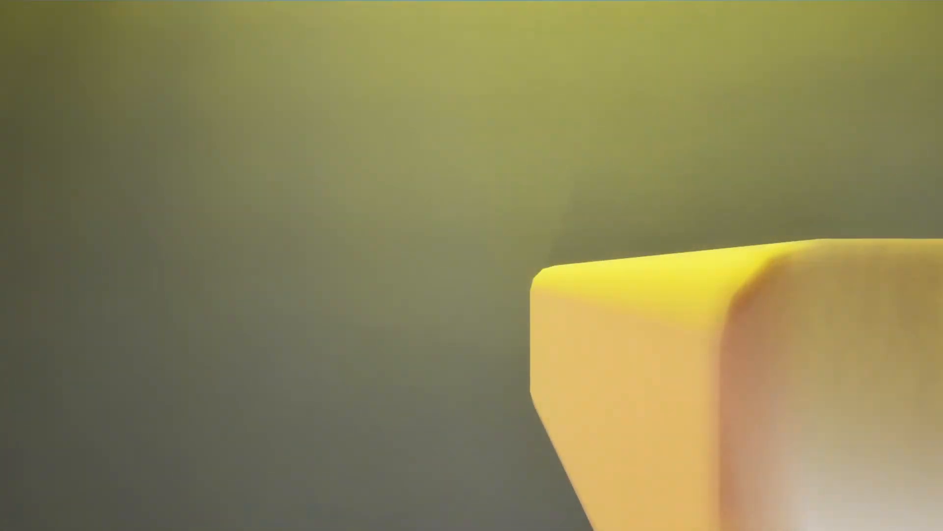
click(472, 265)
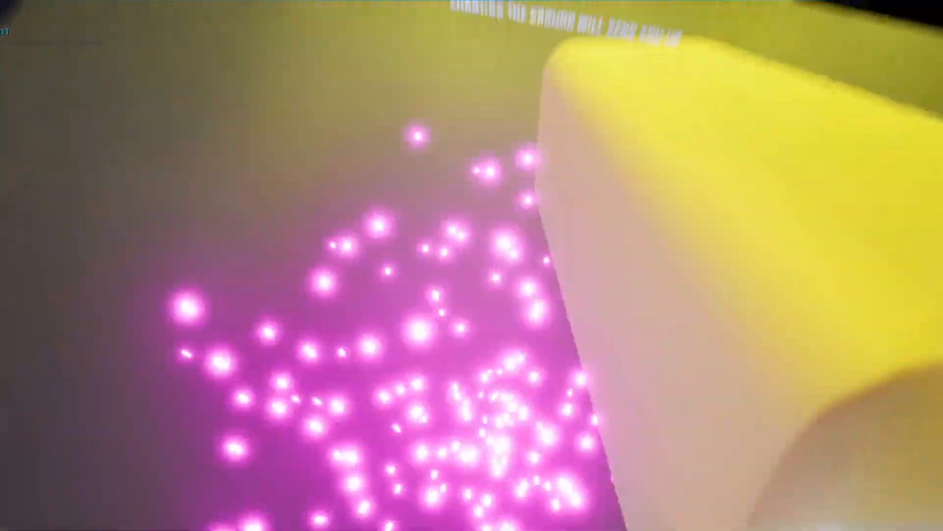
key(w)
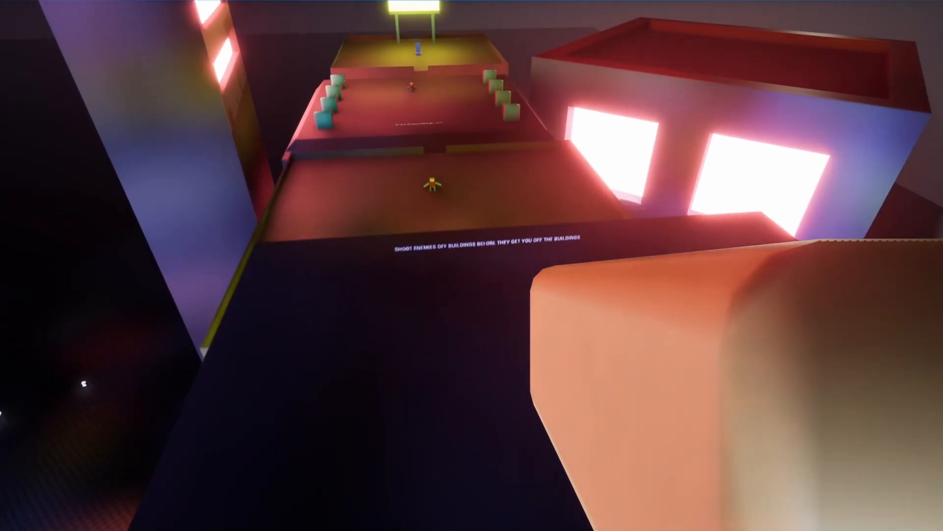
- Advance past the shoot-enemies sign to the rooftop with the first enemy
key(w)
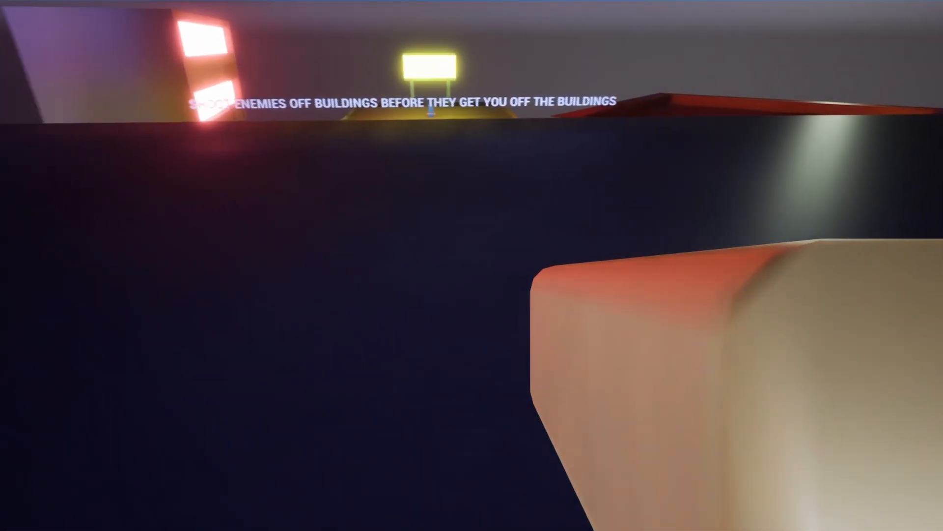
key(w)
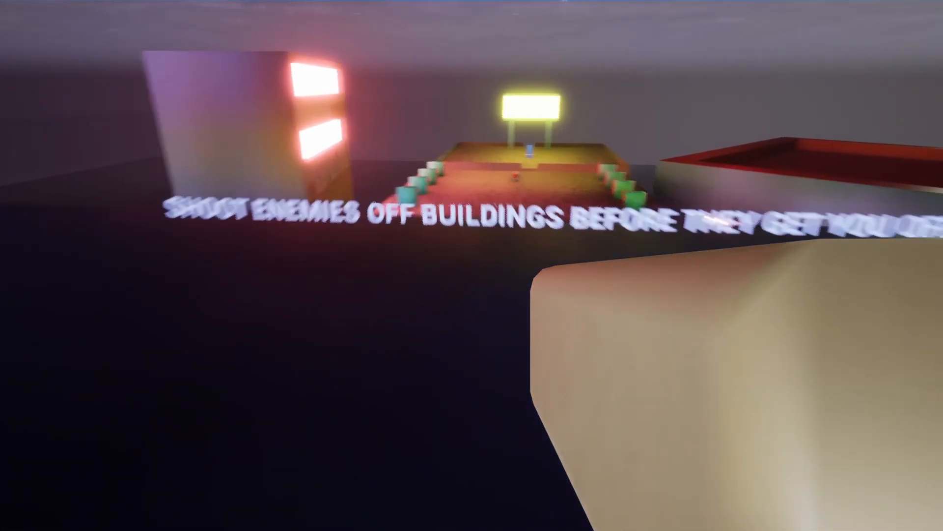
key(w)
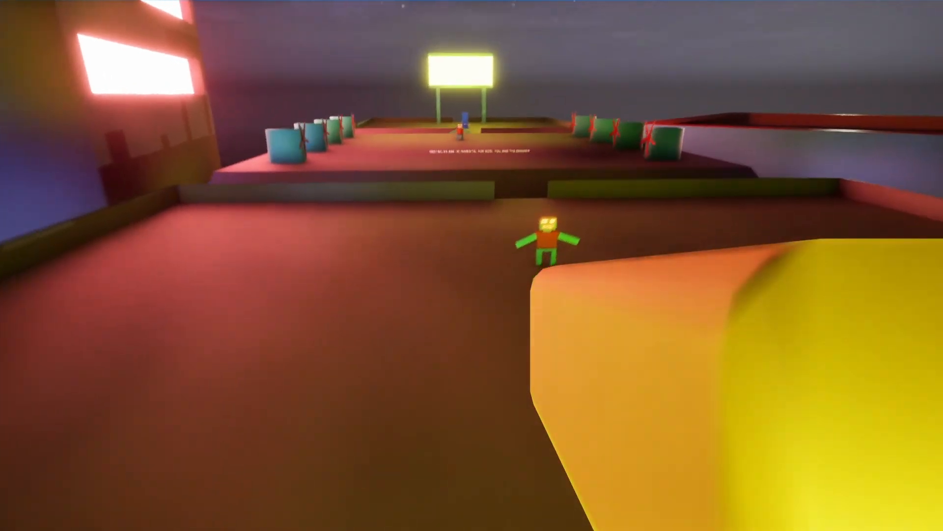
- Approach the green-limbed enemy on the rooftop and test the gun's shots against it while strafing around it
key(w)
click(471, 265)
key(d)
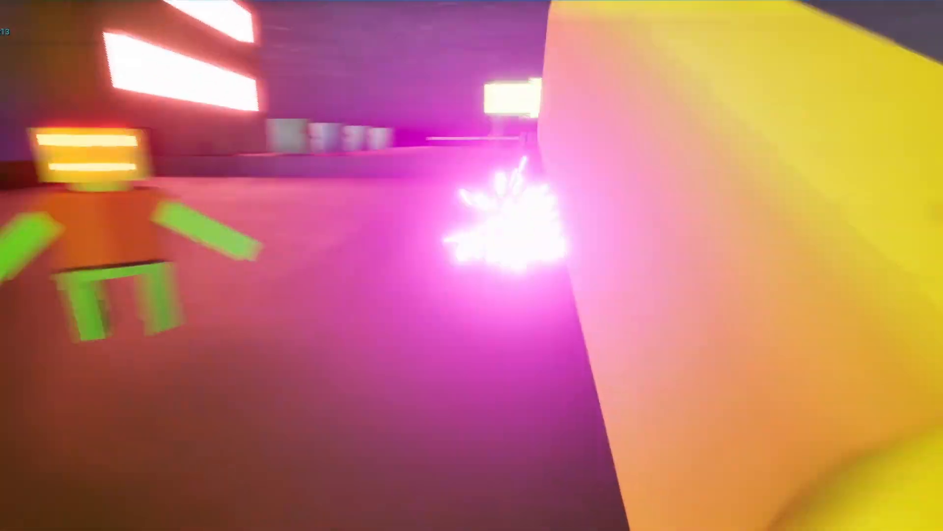
click(471, 265)
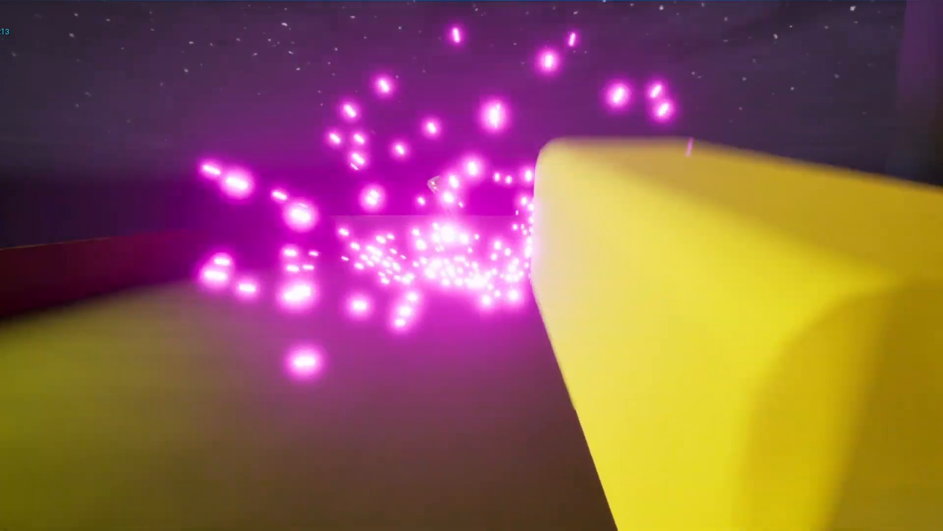
- Advance onto the next rooftop with the red spinning obstacles and engage the red enemy there
key(w)
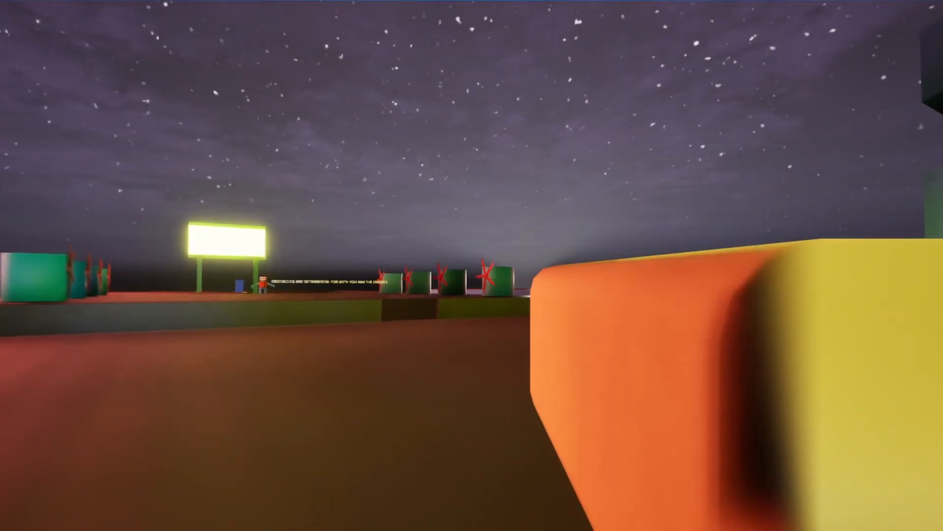
key(w)
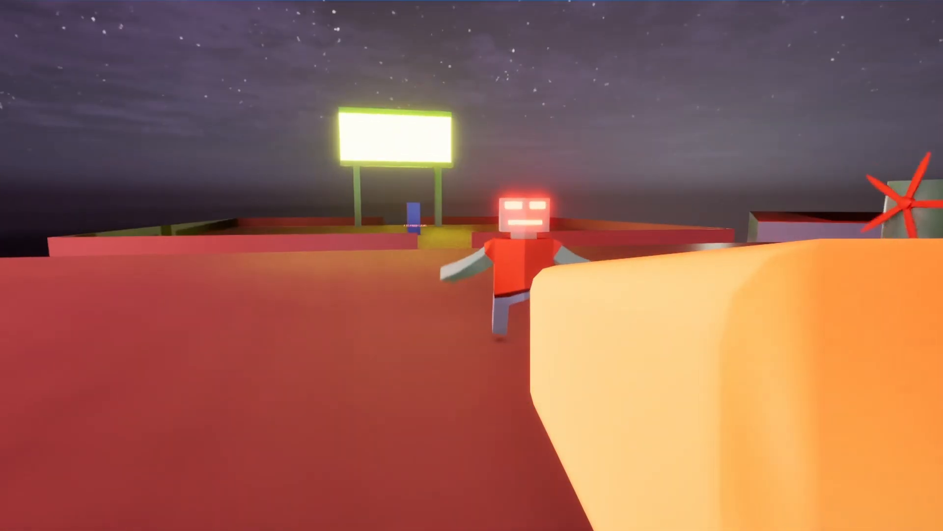
key(w)
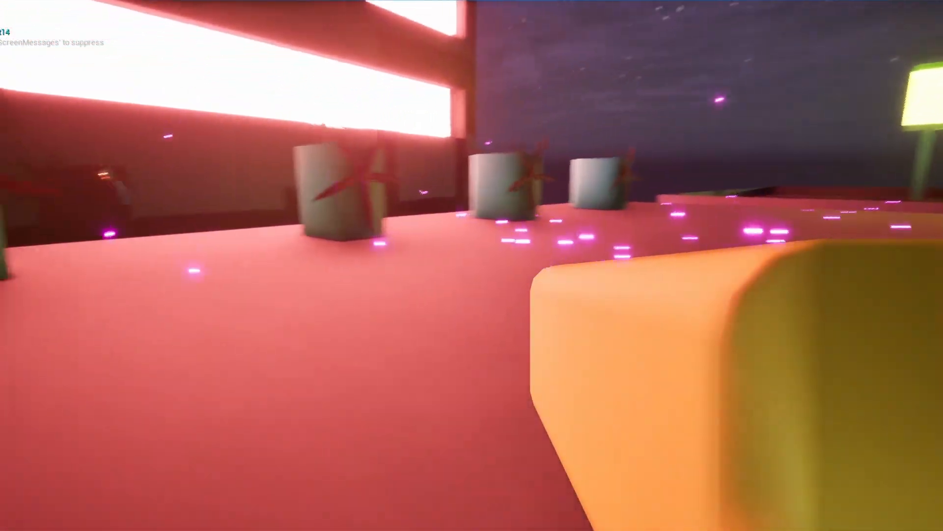
- Move around the spinning-obstacle rooftop and continue to its far edge facing the glowing billboard and blue object
key(w)
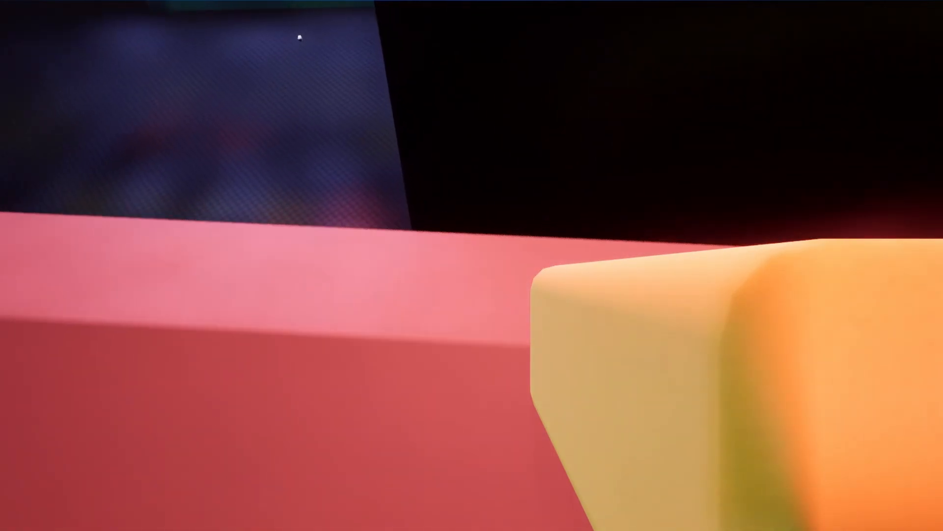
key(w)
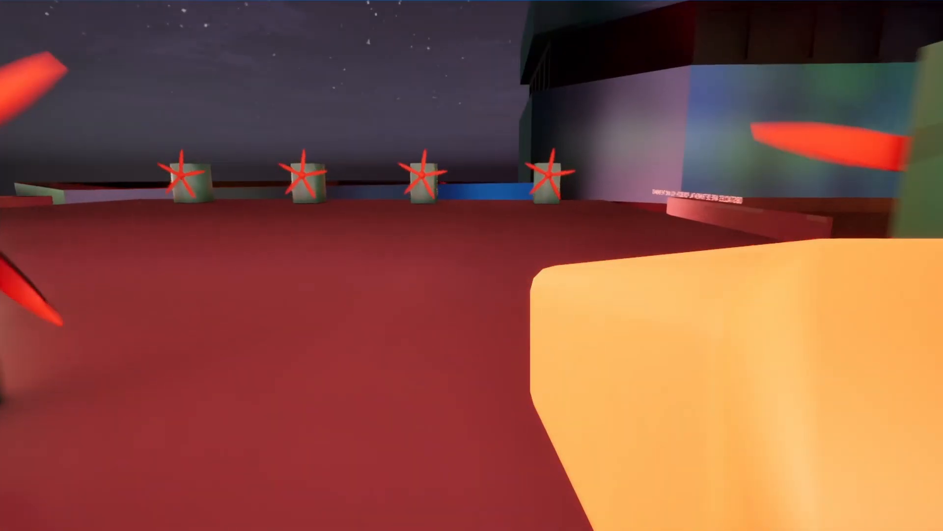
key(w)
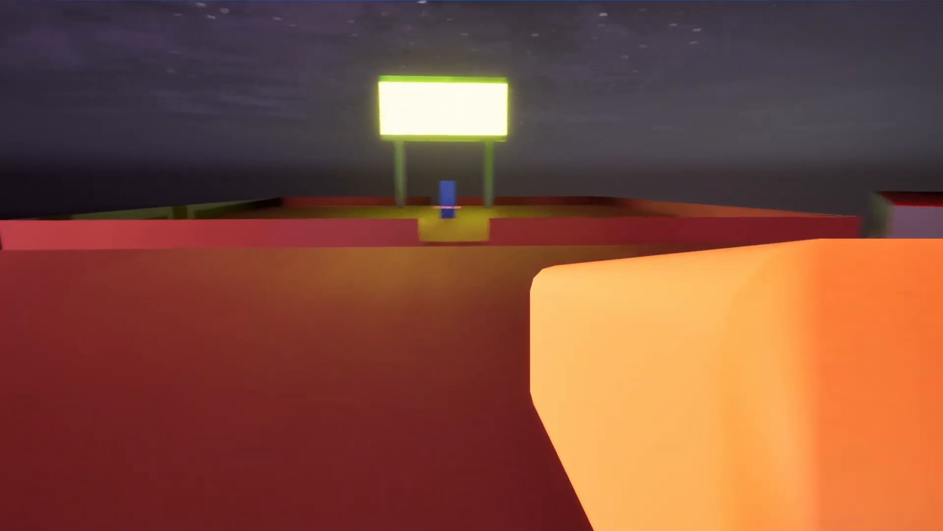